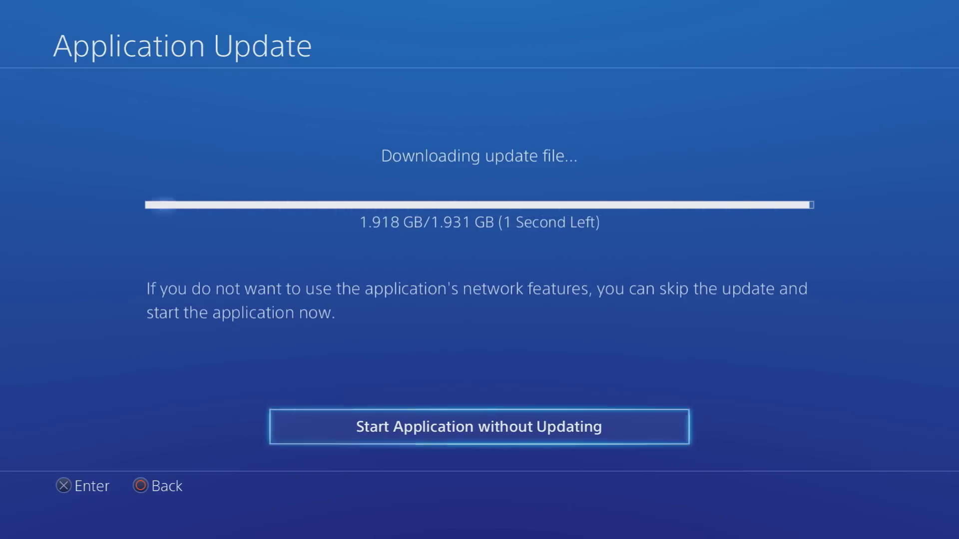
Step: Leave the application update and open the console's Network settings
{"action": "key", "text": "Return"}
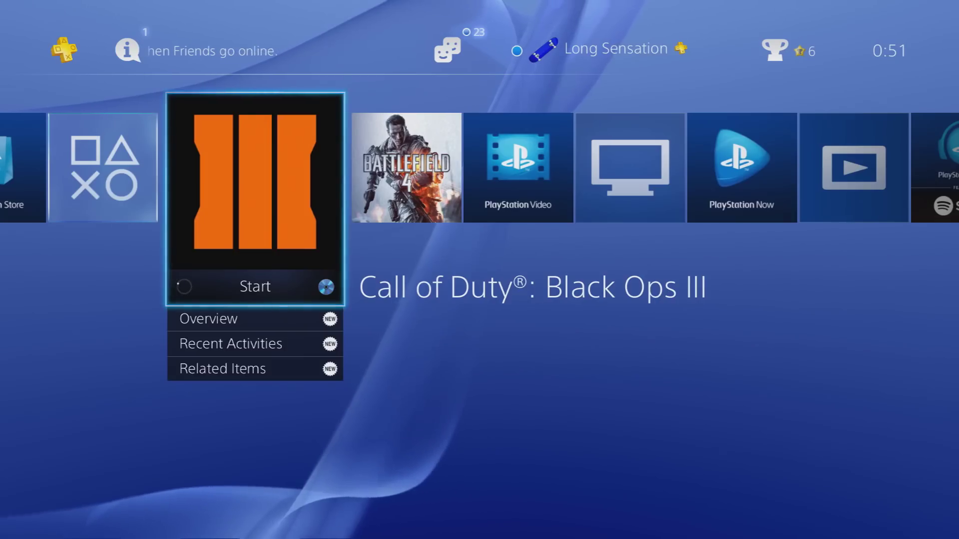
{"action": "key", "text": "Up"}
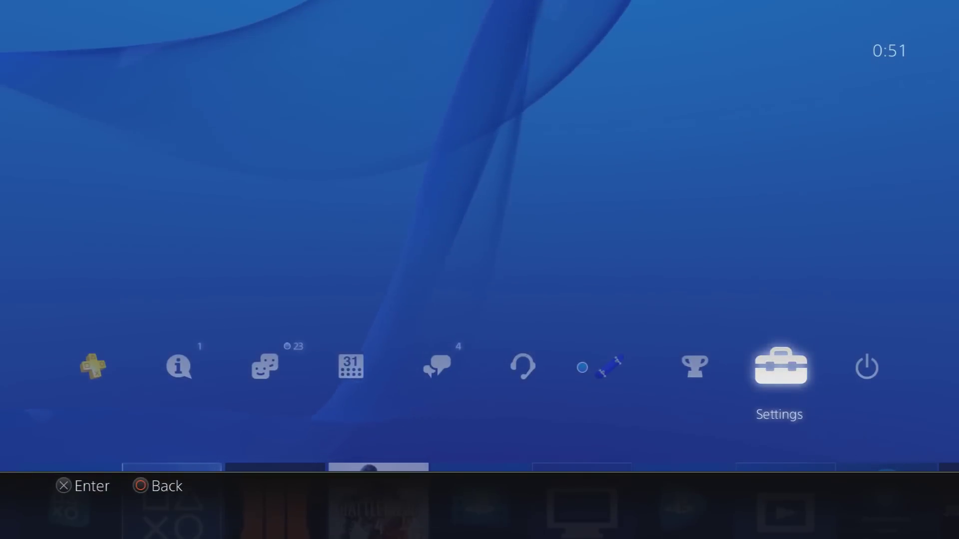
{"action": "key", "text": "Return"}
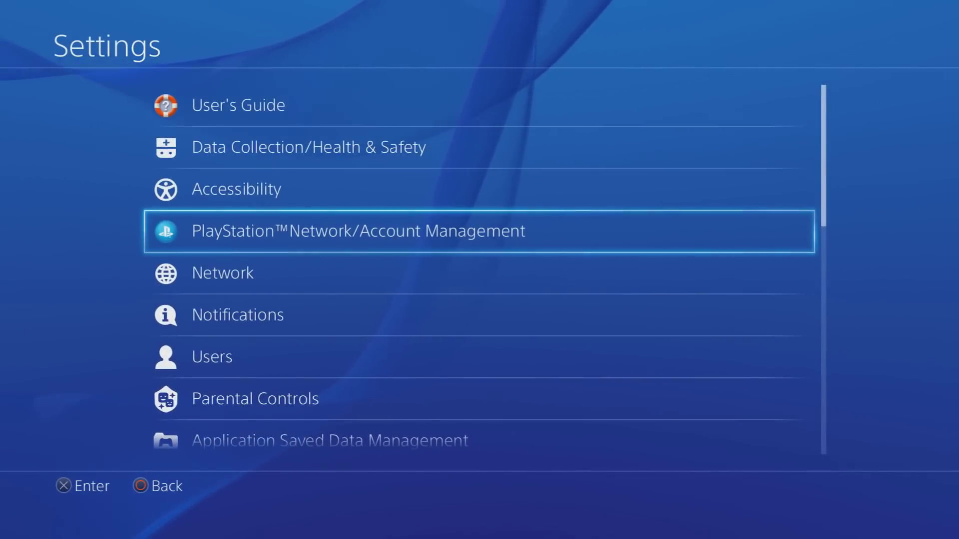
{"action": "key", "text": "Down"}
{"action": "key", "text": "Return"}
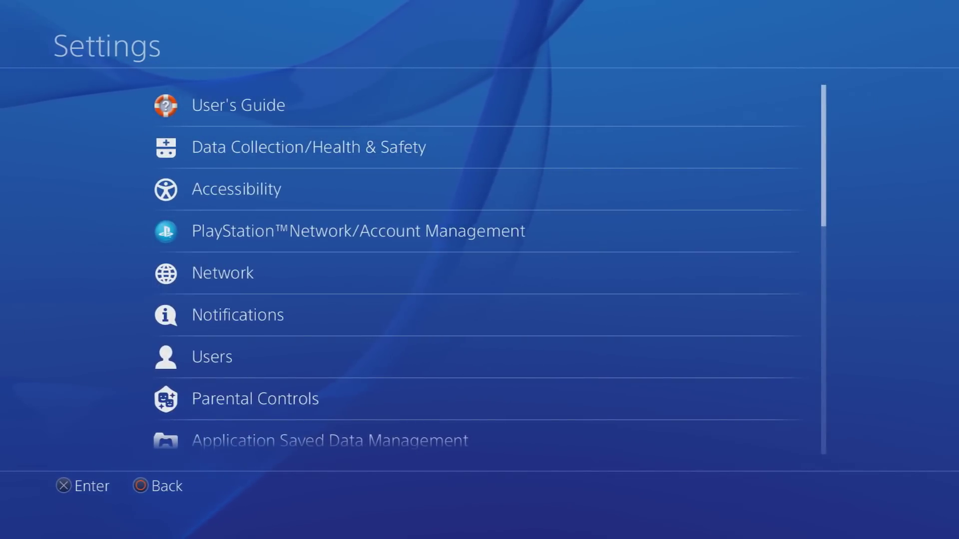
Step: Start setting up the Internet connection and choose to connect with a LAN cable
{"action": "key", "text": "Down"}
{"action": "key", "text": "Down"}
{"action": "key", "text": "Up"}
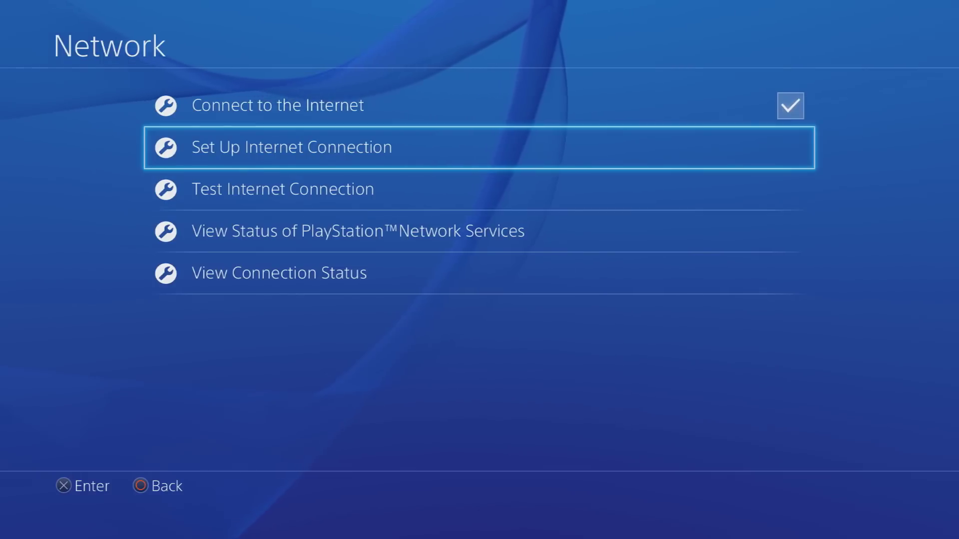
{"action": "key", "text": "Return"}
{"action": "key", "text": "Up"}
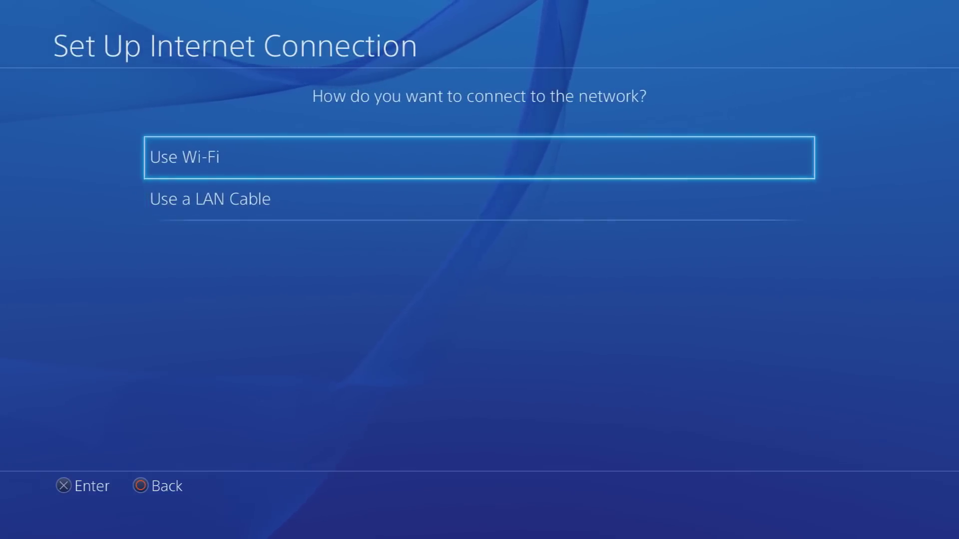
{"action": "key", "text": "Down"}
{"action": "key", "text": "Up"}
{"action": "key", "text": "Down"}
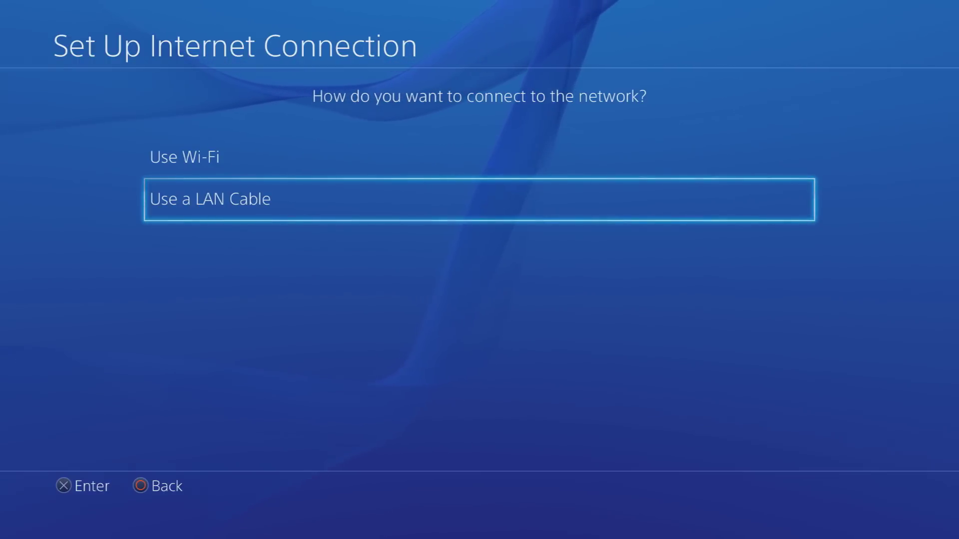
{"action": "key", "text": "Return"}
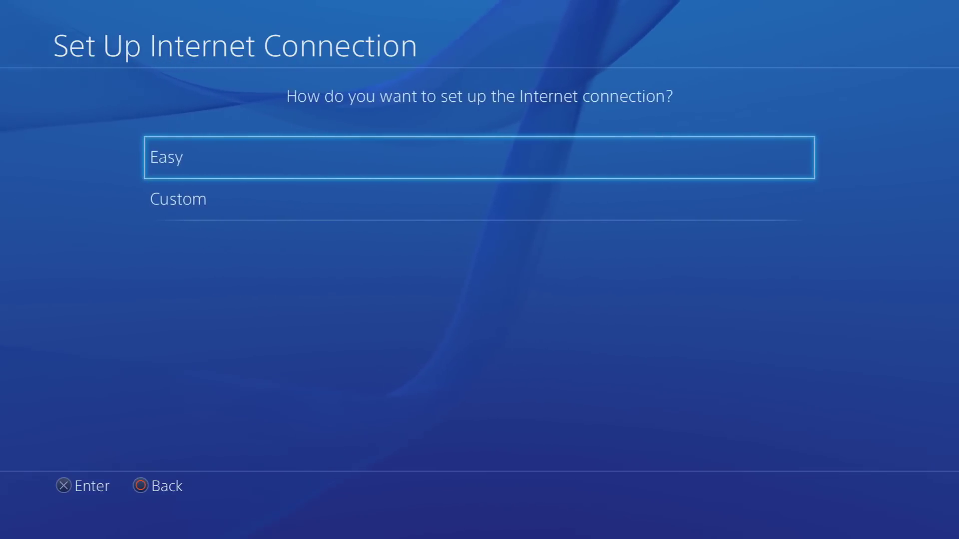
Step: Choose the Custom setup method with Manual IP address settings
{"action": "key", "text": "Down"}
{"action": "key", "text": "Return"}
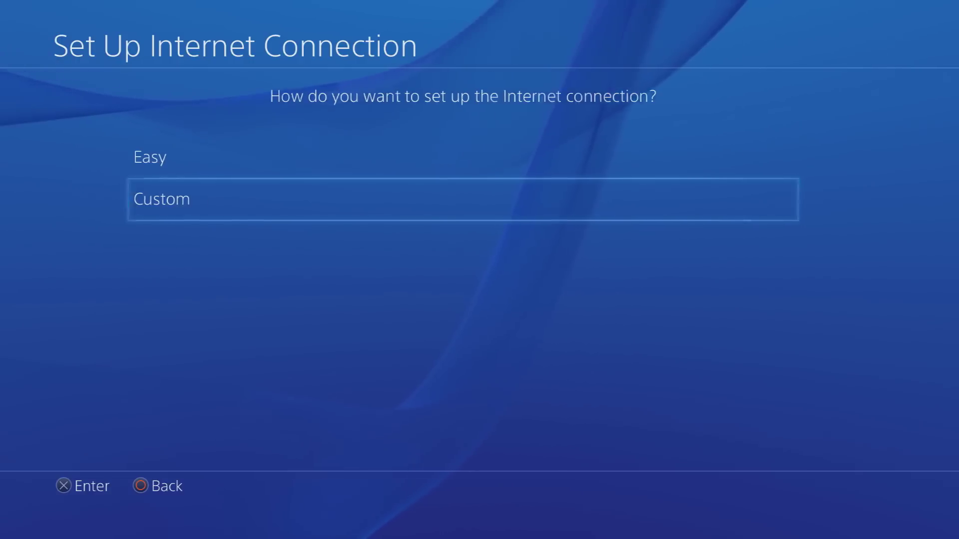
{"action": "key", "text": "Down"}
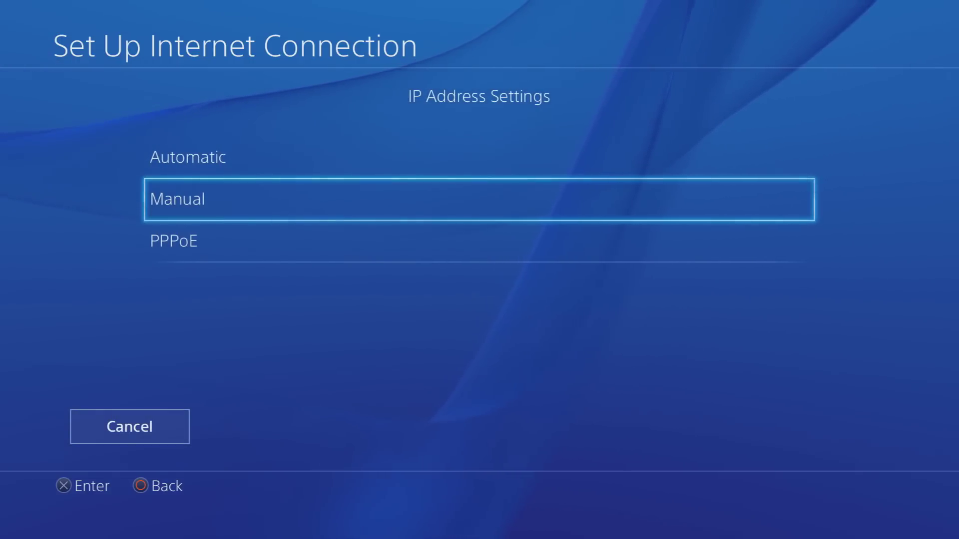
{"action": "key", "text": "Return"}
Step: Set the primary DNS of the manual connection to 8.8.8.8
{"action": "key", "text": "Down"}
{"action": "key", "text": "Down"}
{"action": "key", "text": "Down"}
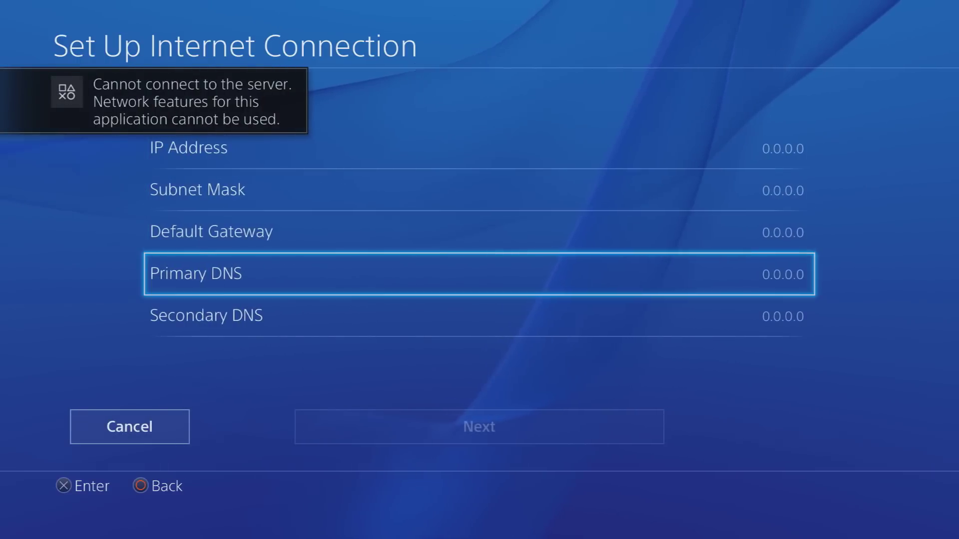
{"action": "key", "text": "Down"}
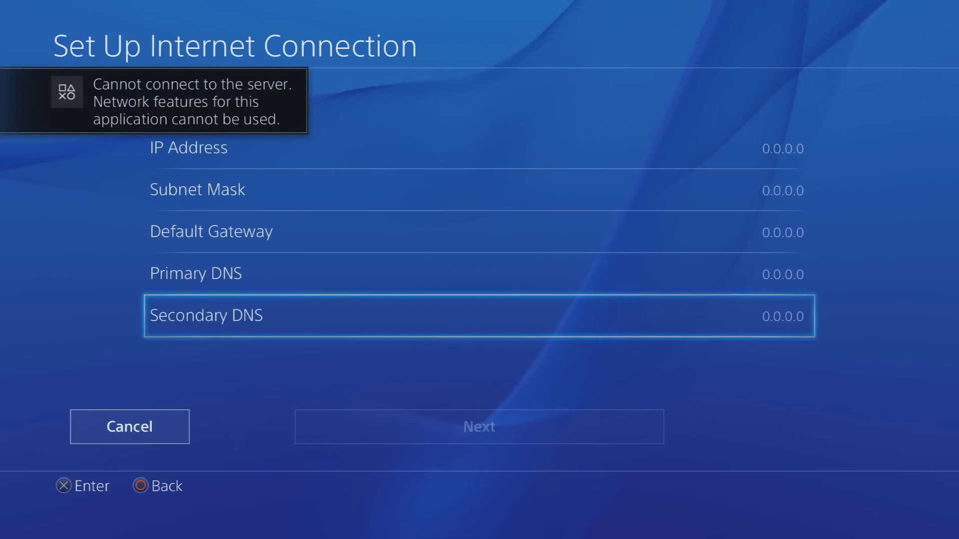
{"action": "key", "text": "Up"}
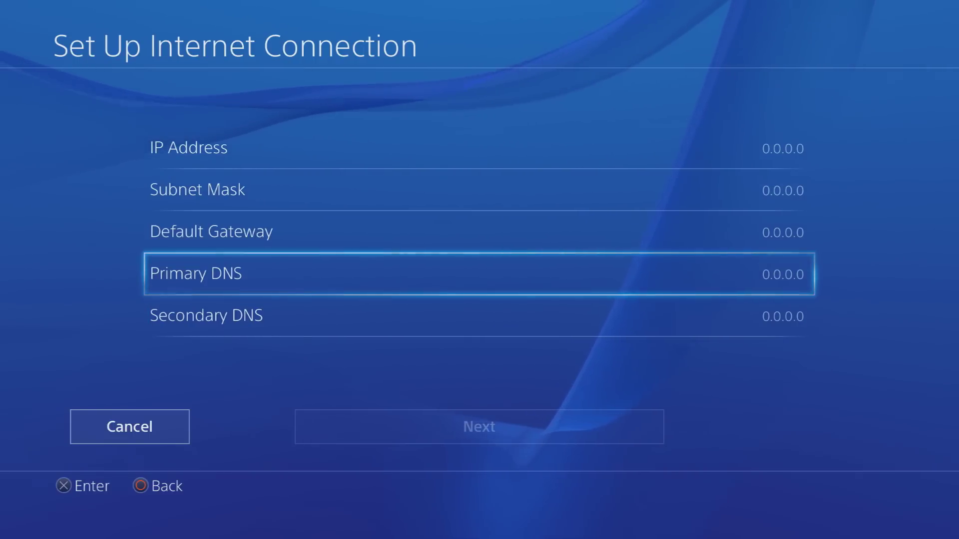
{"action": "key", "text": "Return"}
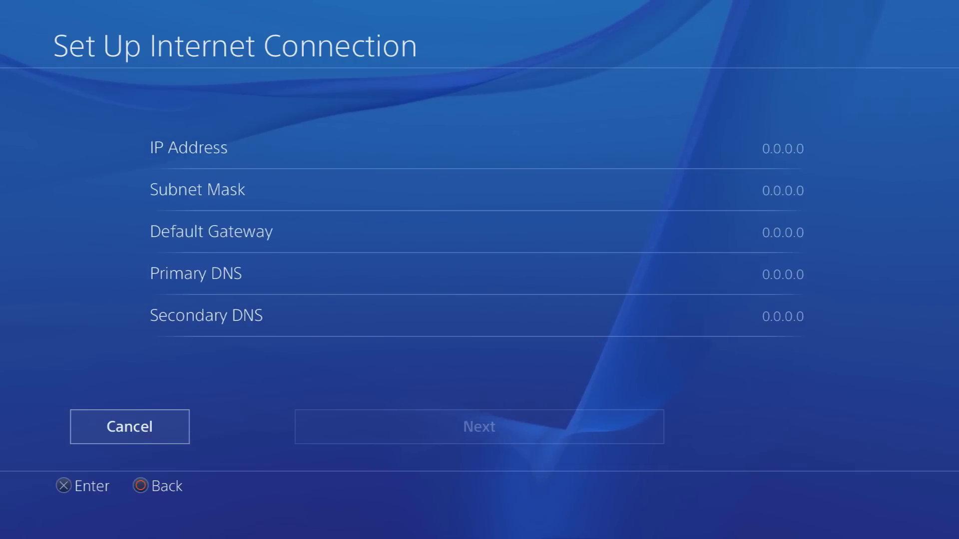
{"action": "key", "text": "BackSpace"}
{"action": "key", "text": "BackSpace"}
{"action": "key", "text": "BackSpace"}
{"action": "key", "text": "BackSpace"}
{"action": "key", "text": "BackSpace"}
{"action": "key", "text": "BackSpace"}
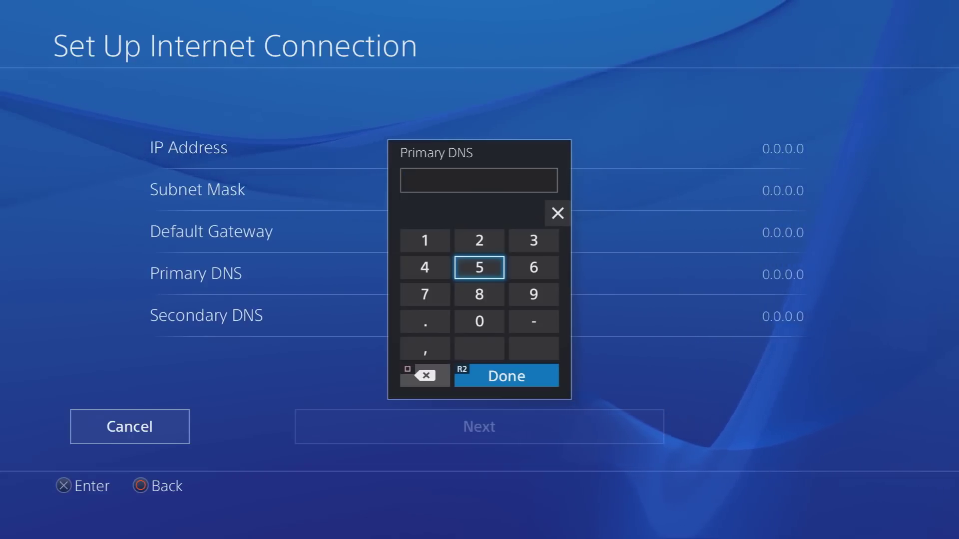
{"action": "key", "text": "Down"}
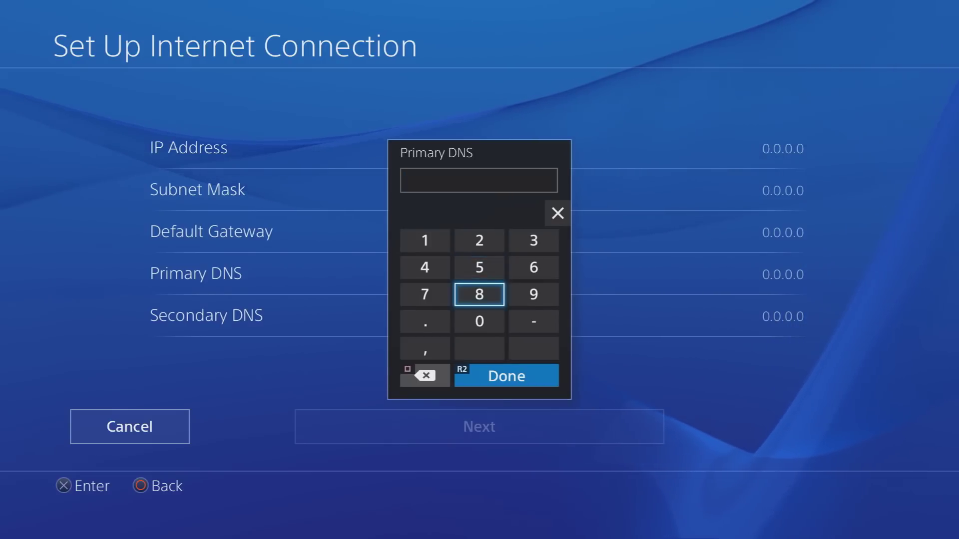
{"action": "type", "text": "8"}
{"action": "key", "text": "Down"}
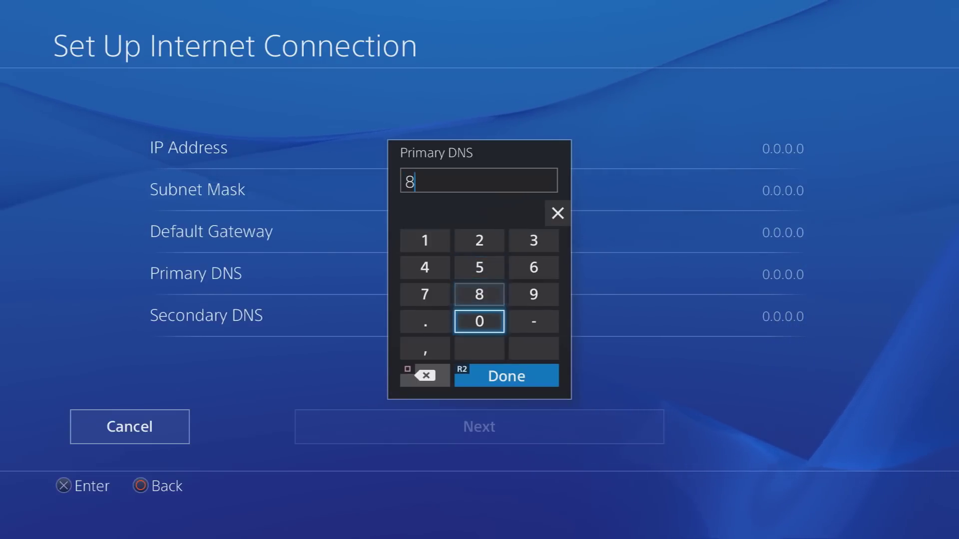
{"action": "key", "text": "Left"}
{"action": "type", "text": "."}
{"action": "key", "text": "Up"}
{"action": "key", "text": "Right"}
{"action": "type", "text": "8"}
{"action": "key", "text": "Left"}
{"action": "key", "text": "Down"}
{"action": "type", "text": "."}
{"action": "key", "text": "Up"}
{"action": "key", "text": "Right"}
{"action": "type", "text": "8"}
{"action": "key", "text": "Left"}
{"action": "key", "text": "Down"}
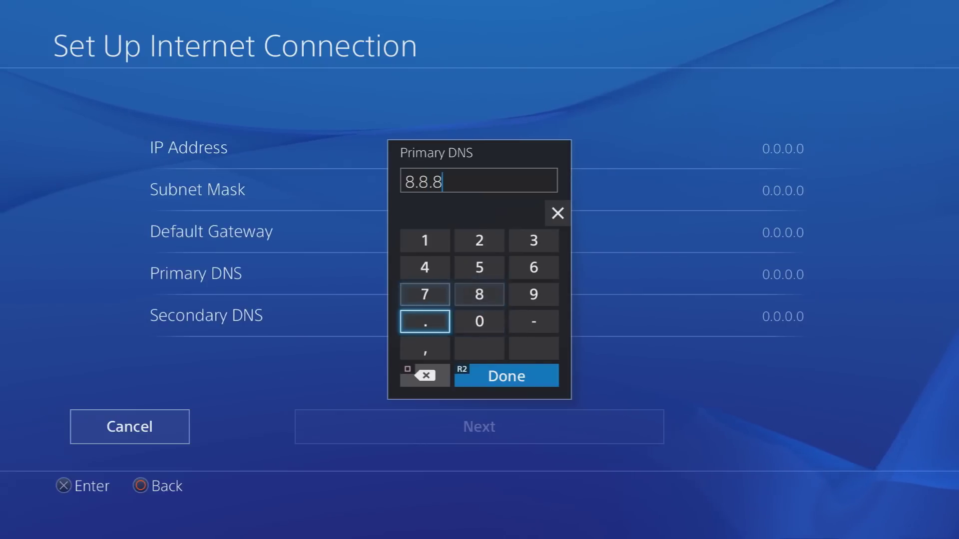
{"action": "type", "text": "."}
{"action": "key", "text": "Up"}
{"action": "key", "text": "Right"}
{"action": "type", "text": "8"}
{"action": "key", "text": "Return"}
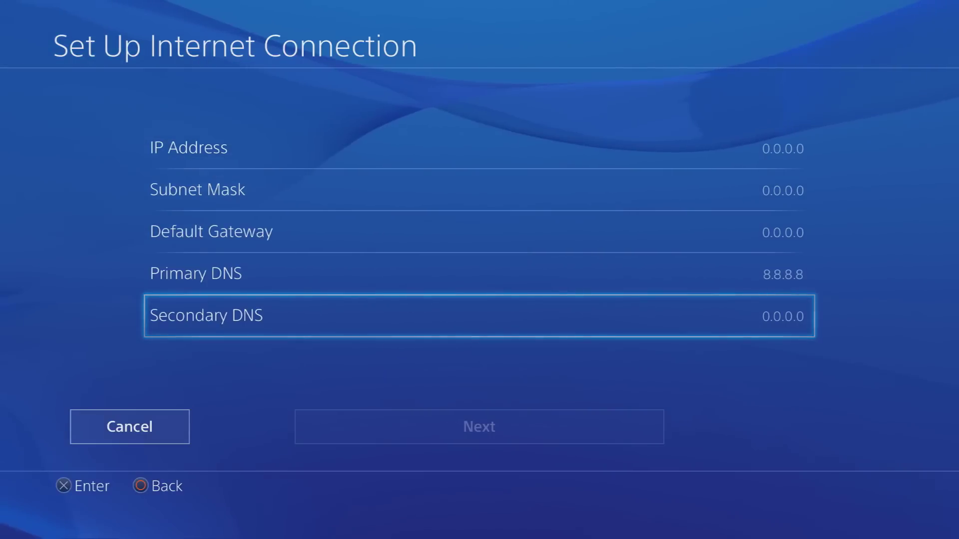
Step: Set the secondary DNS of the manual connection to 8.8.4.4
{"action": "key", "text": "Return"}
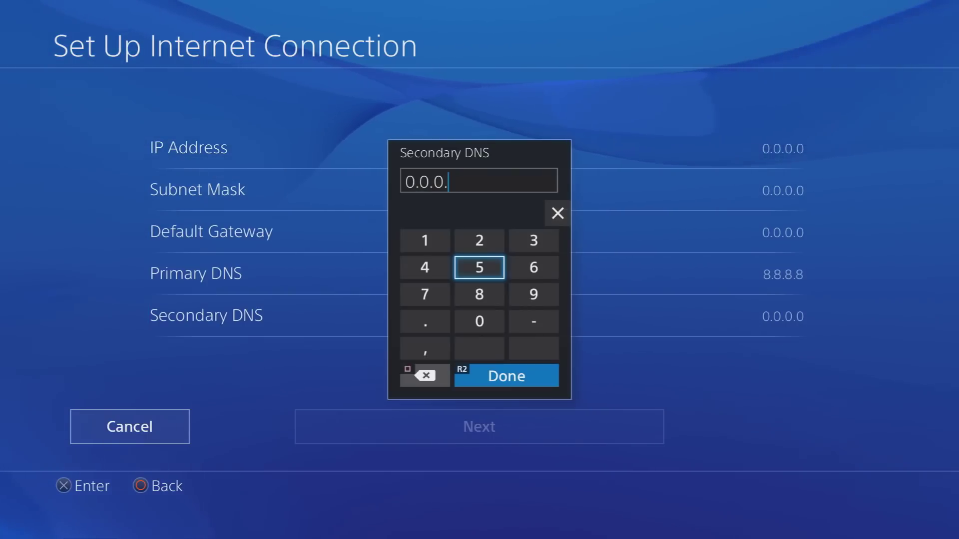
{"action": "key", "text": "Down"}
{"action": "type", "text": "8"}
{"action": "key", "text": "Left"}
{"action": "key", "text": "Down"}
{"action": "type", "text": "."}
{"action": "key", "text": "Up"}
{"action": "key", "text": "Right"}
{"action": "type", "text": "8"}
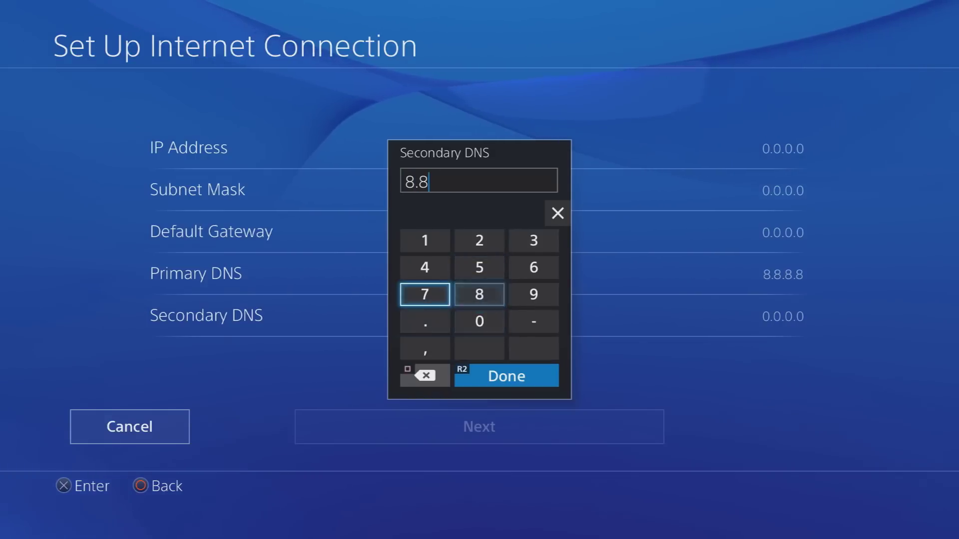
{"action": "key", "text": "Left"}
{"action": "key", "text": "Down"}
{"action": "type", "text": "."}
{"action": "key", "text": "Up"}
{"action": "type", "text": "4"}
{"action": "key", "text": "Down"}
{"action": "key", "text": "Down"}
{"action": "type", "text": "."}
{"action": "key", "text": "Up"}
{"action": "key", "text": "Up"}
{"action": "type", "text": "4"}
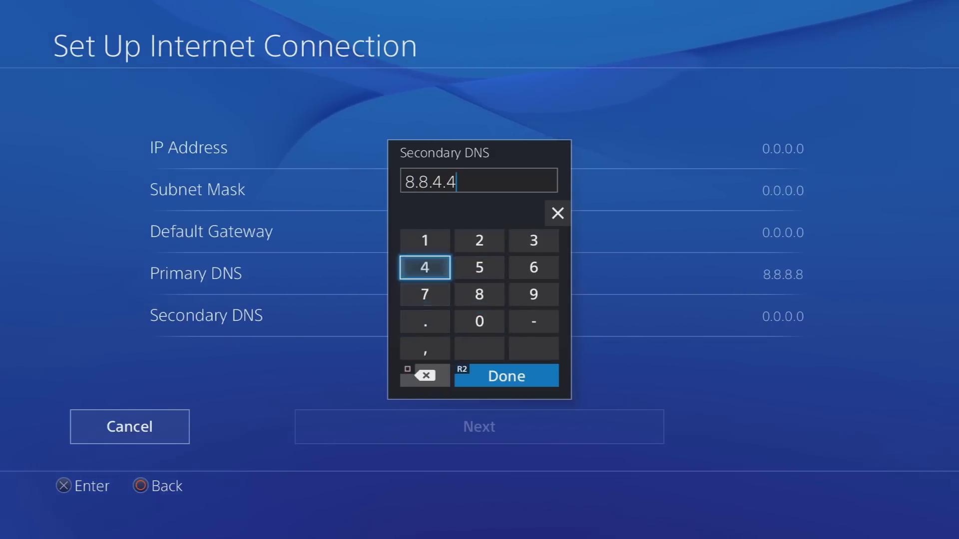
{"action": "key", "text": "Return"}
Step: Review the IP address, subnet mask, default gateway and DNS entries of the manual connection
{"action": "key", "text": "Down"}
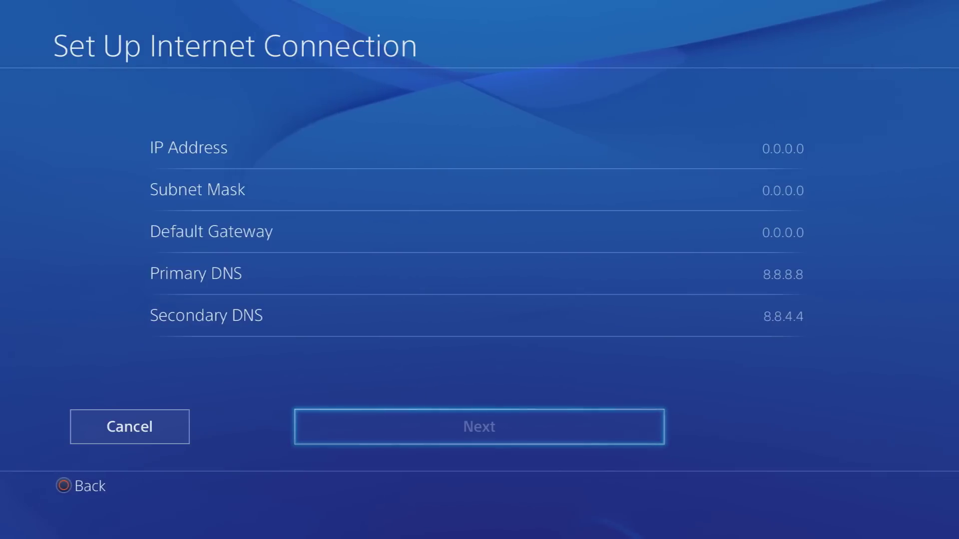
{"action": "key", "text": "Up"}
{"action": "key", "text": "Up"}
{"action": "key", "text": "Up"}
{"action": "key", "text": "Up"}
{"action": "key", "text": "Up"}
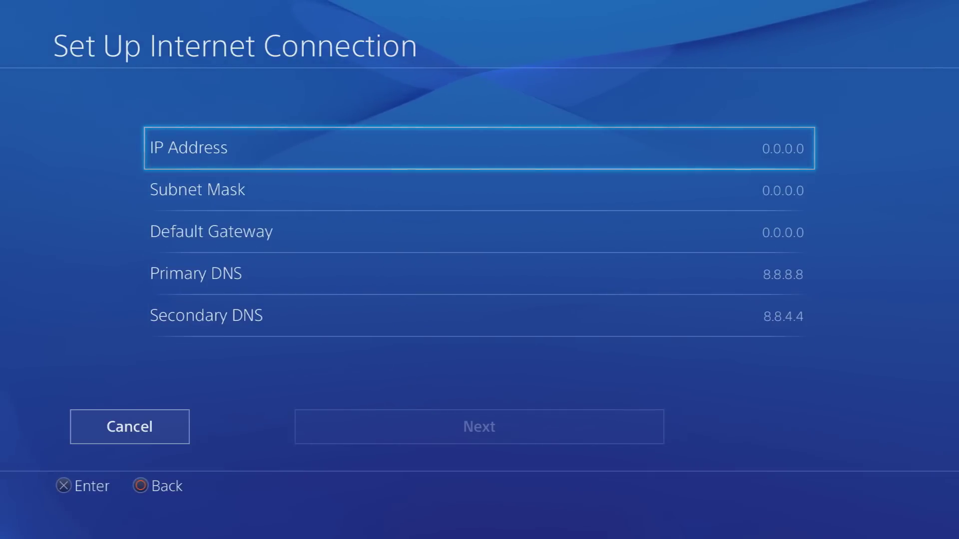
{"action": "key", "text": "Down"}
{"action": "key", "text": "Down"}
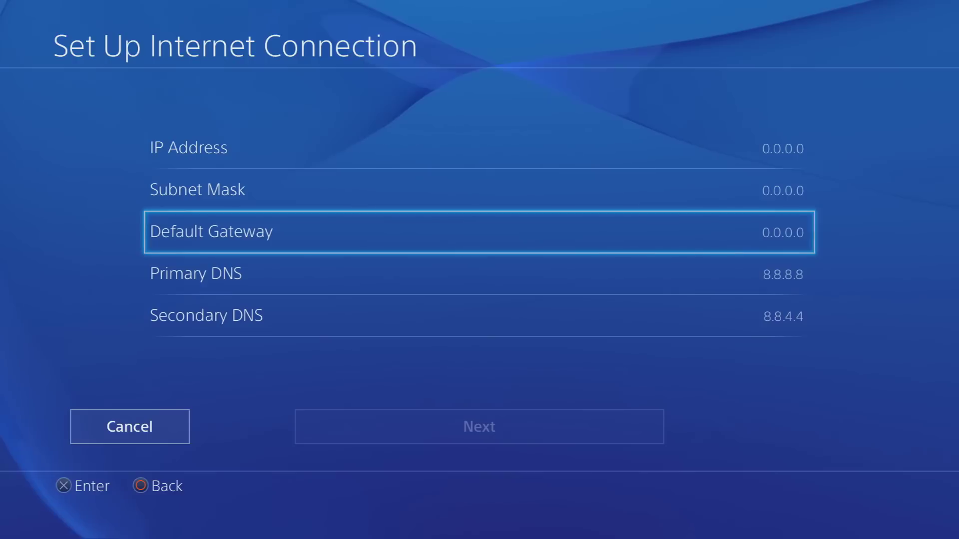
{"action": "key", "text": "Down"}
{"action": "key", "text": "Down"}
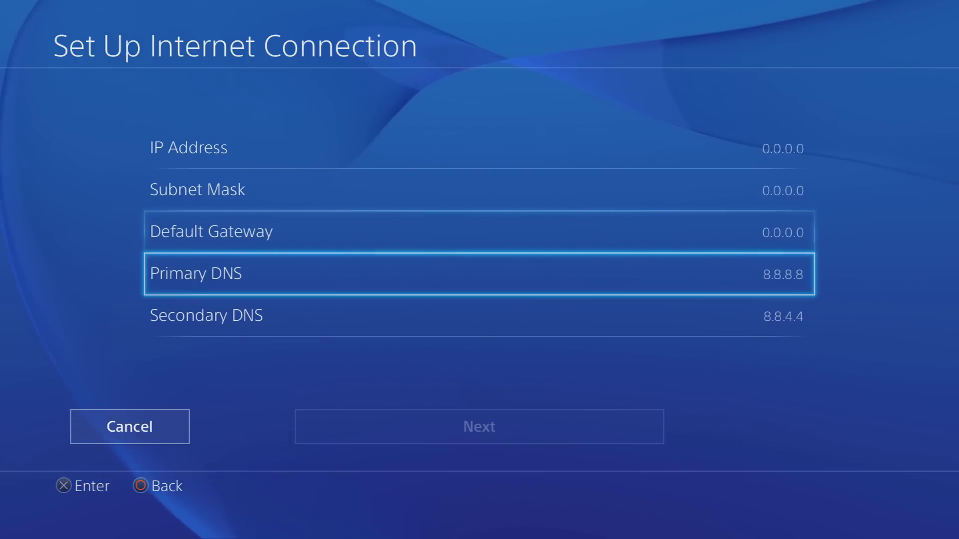
{"action": "key", "text": "Down"}
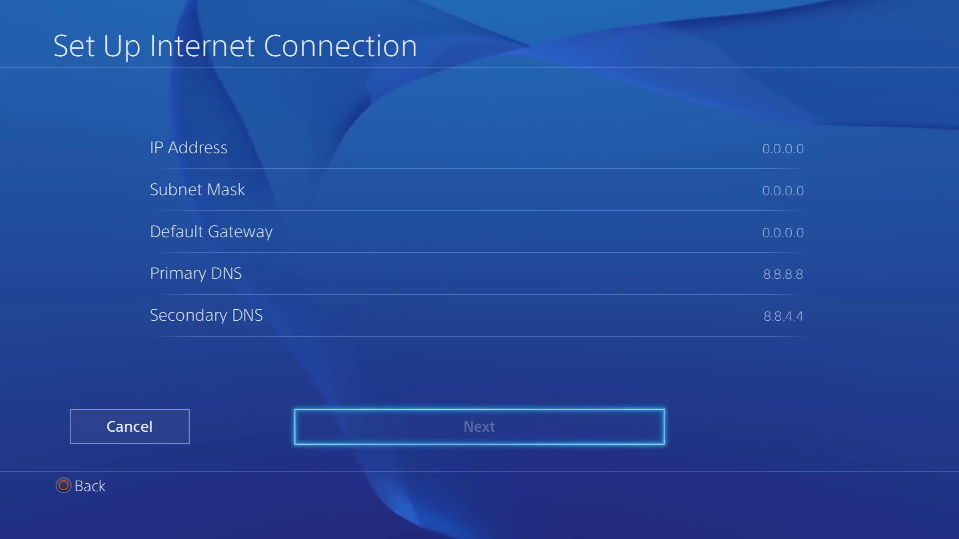
{"action": "key", "text": "Up"}
{"action": "key", "text": "Up"}
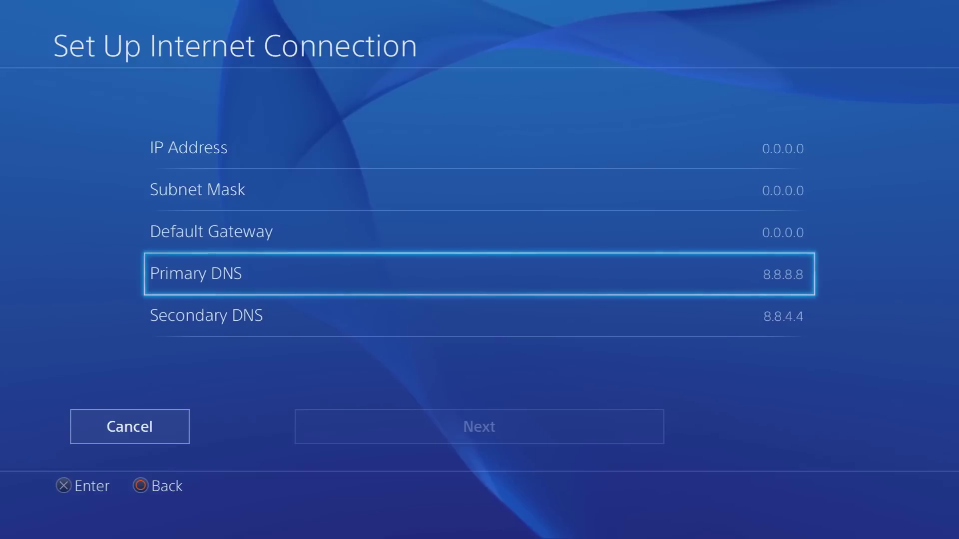
{"action": "key", "text": "Return"}
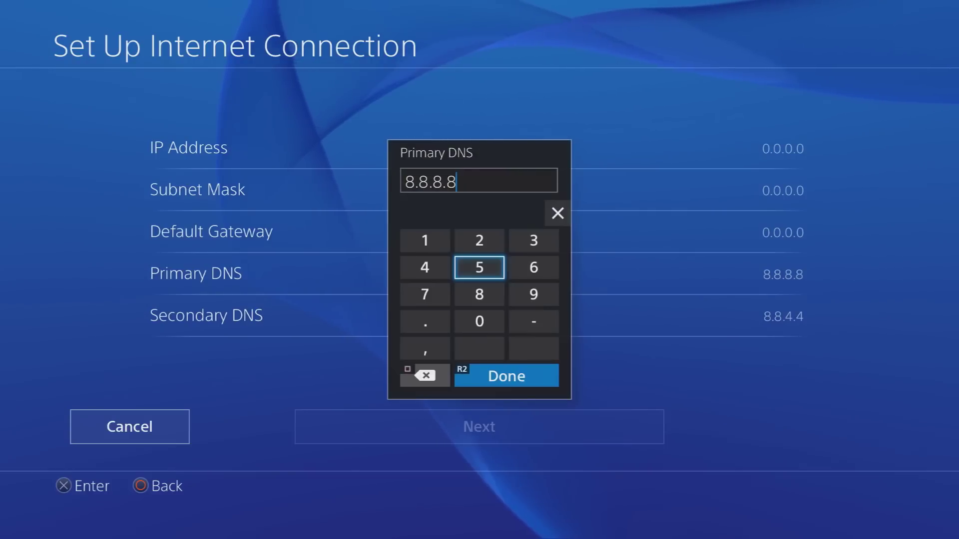
{"action": "key", "text": "BackSpace"}
{"action": "key", "text": "BackSpace"}
{"action": "key", "text": "BackSpace"}
{"action": "key", "text": "BackSpace"}
{"action": "key", "text": "BackSpace"}
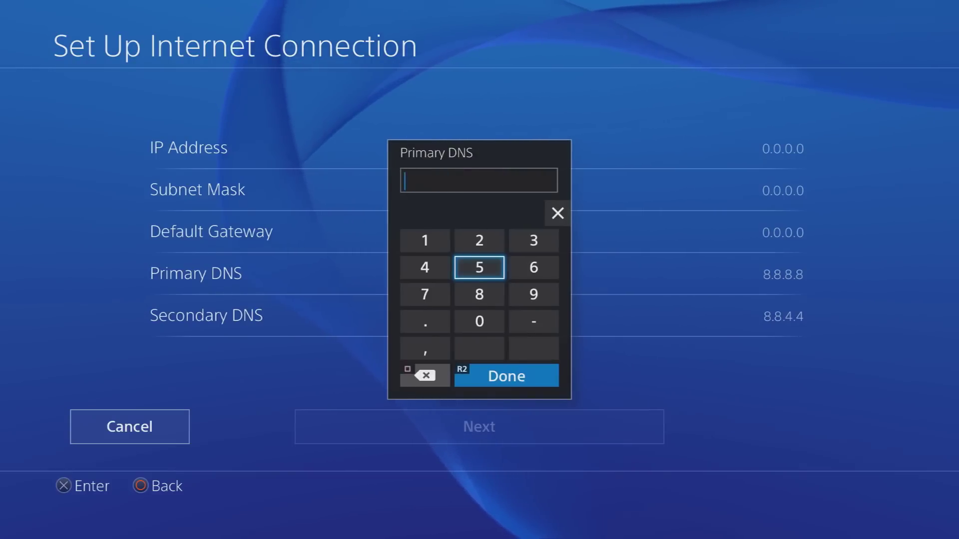
{"action": "key", "text": "Escape"}
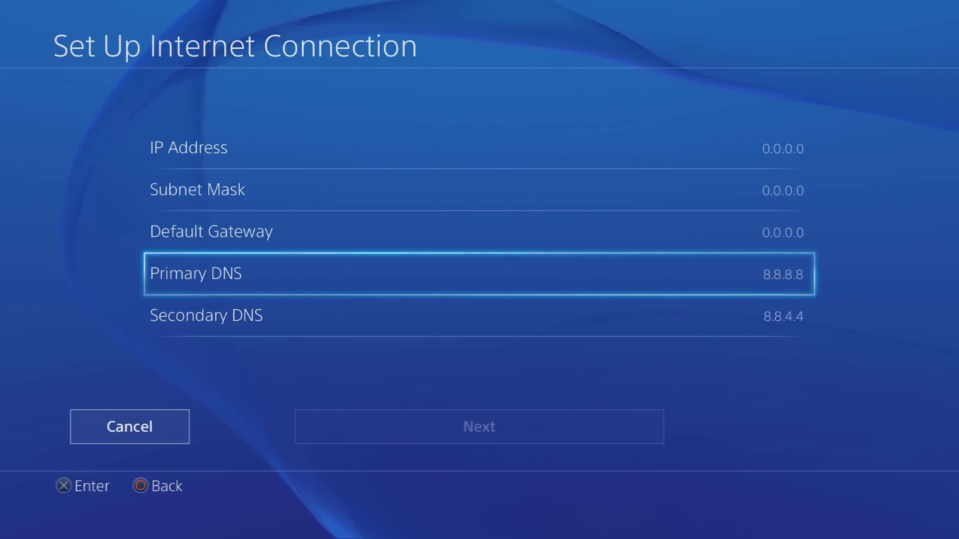
Step: Set the primary DNS of the manual connection to 208.67.222.222
{"action": "key", "text": "Return"}
{"action": "key", "text": "BackSpace"}
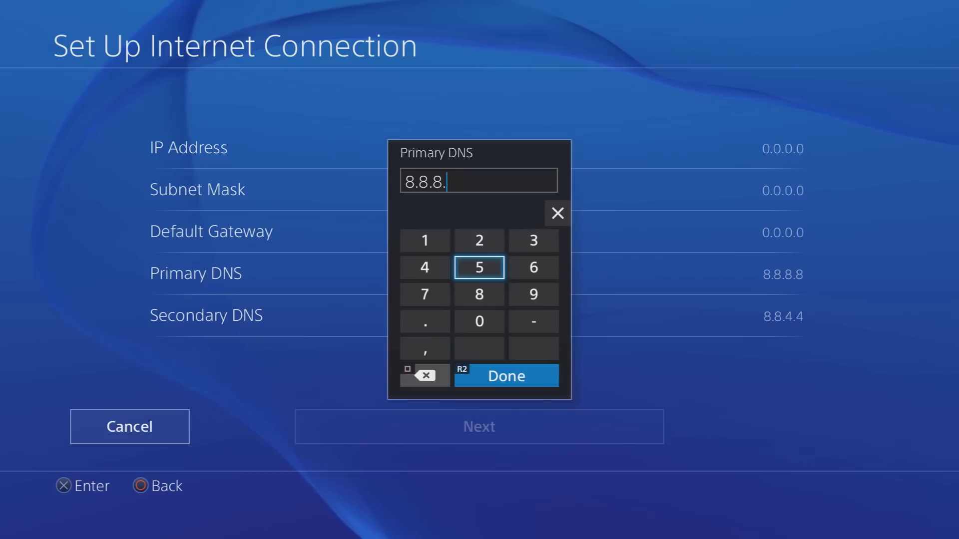
{"action": "key", "text": "BackSpace"}
{"action": "key", "text": "BackSpace"}
{"action": "key", "text": "BackSpace"}
{"action": "key", "text": "BackSpace"}
{"action": "key", "text": "BackSpace"}
{"action": "key", "text": "BackSpace"}
{"action": "type", "text": "20"}
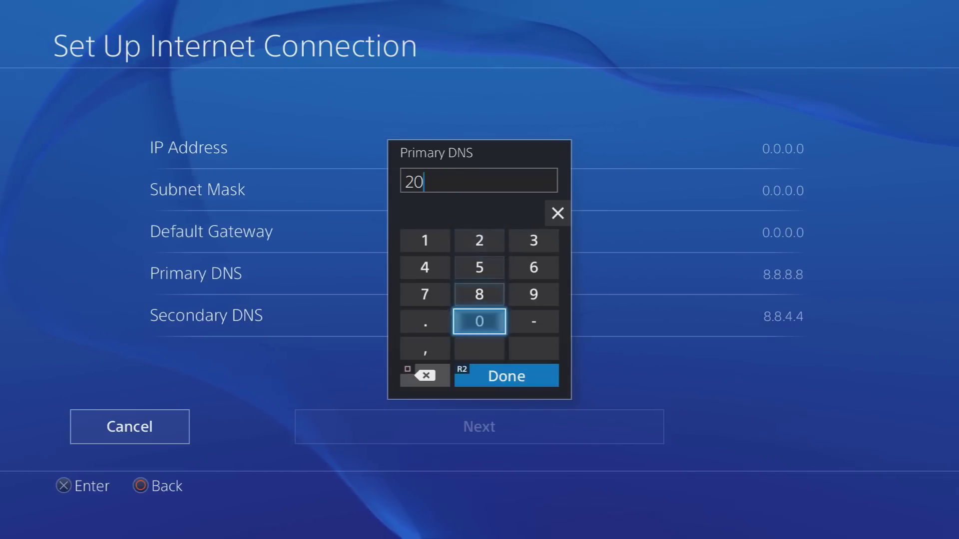
{"action": "type", "text": "8."}
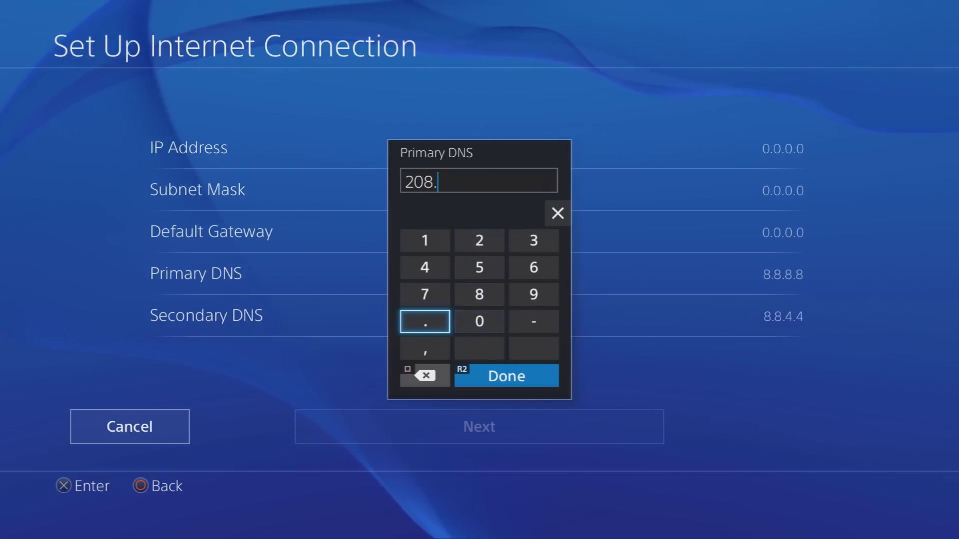
{"action": "type", "text": "6"}
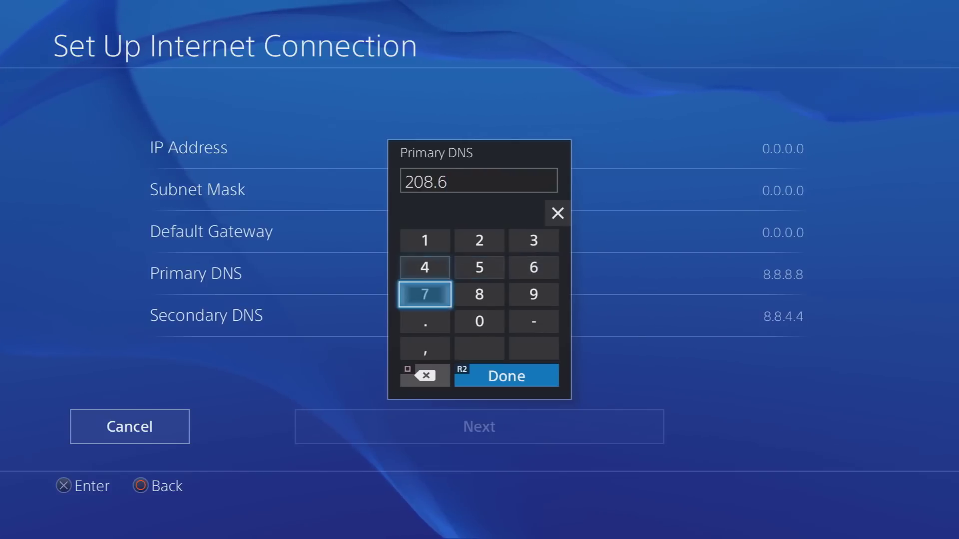
{"action": "type", "text": "7.222"}
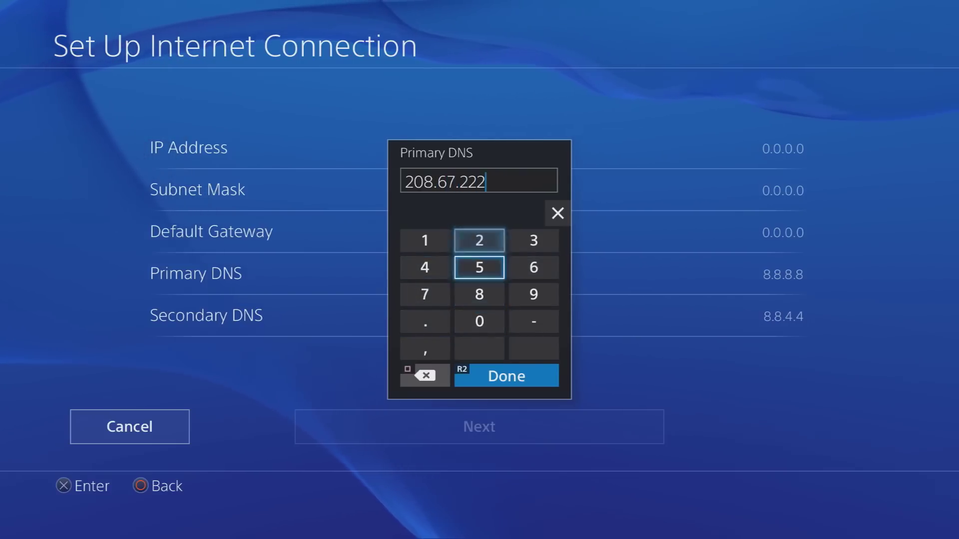
{"action": "type", "text": ".22"}
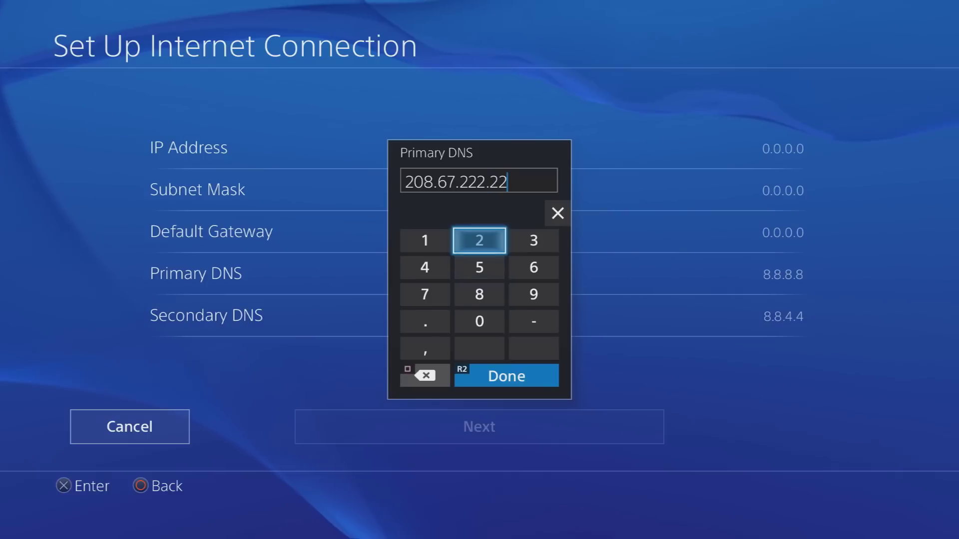
{"action": "type", "text": "2"}
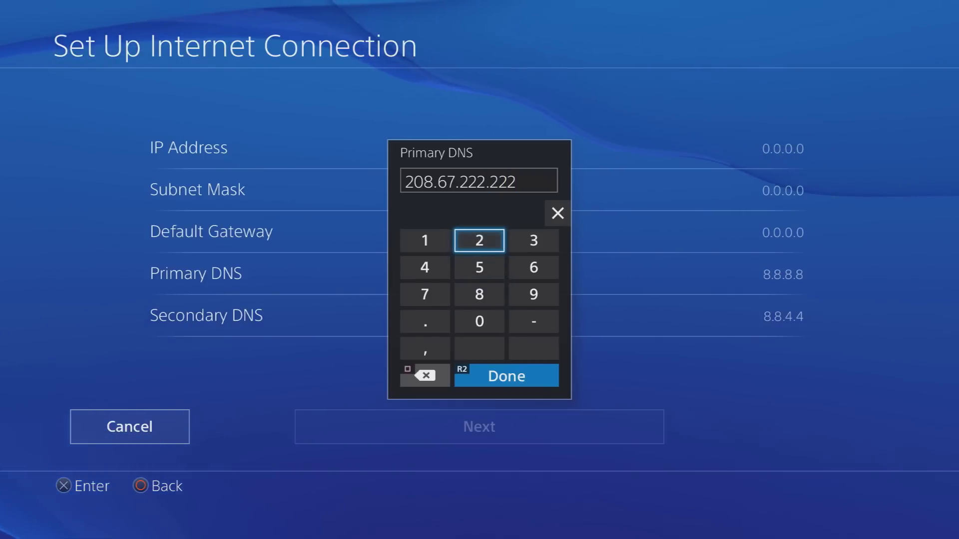
{"action": "key", "text": "Return"}
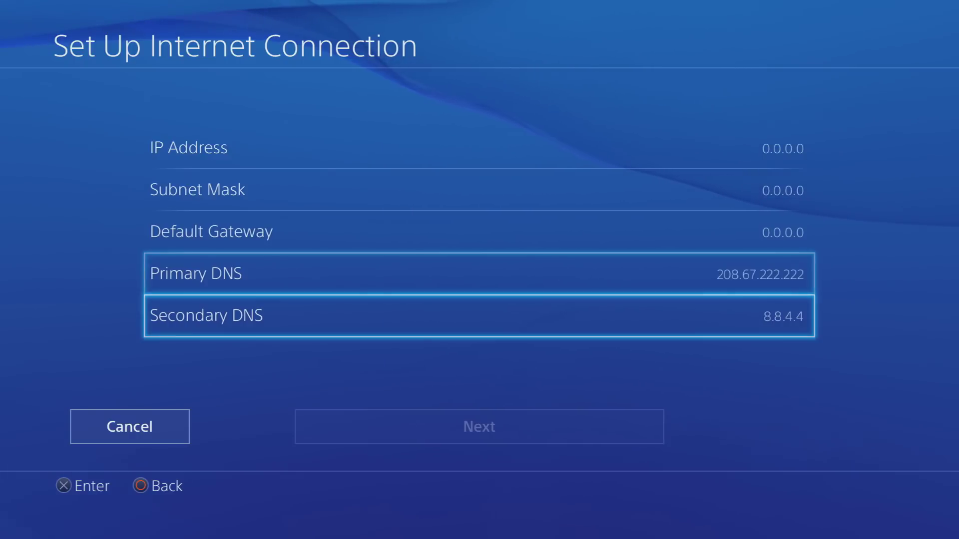
Step: Set the secondary DNS of the manual connection to 208.67.220.220
{"action": "key", "text": "Return"}
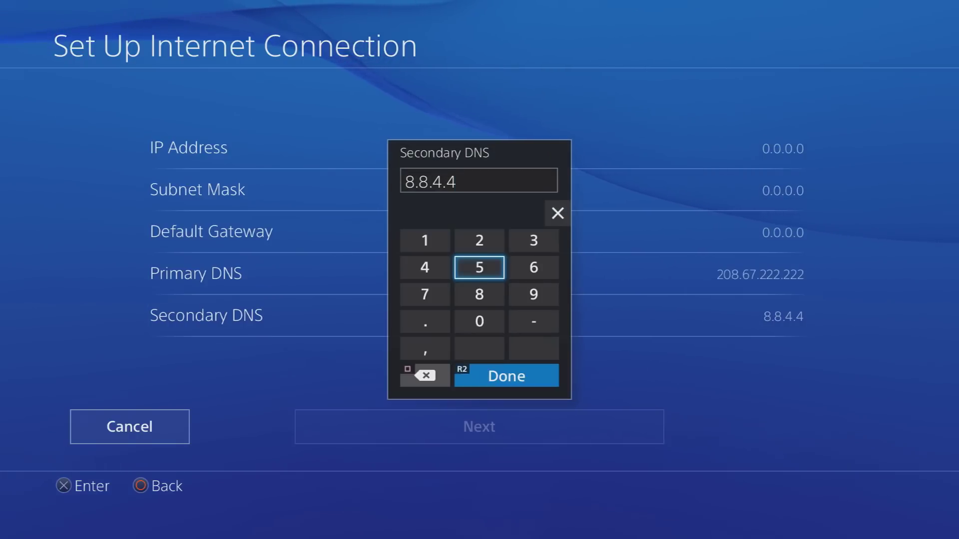
{"action": "key", "text": "Up"}
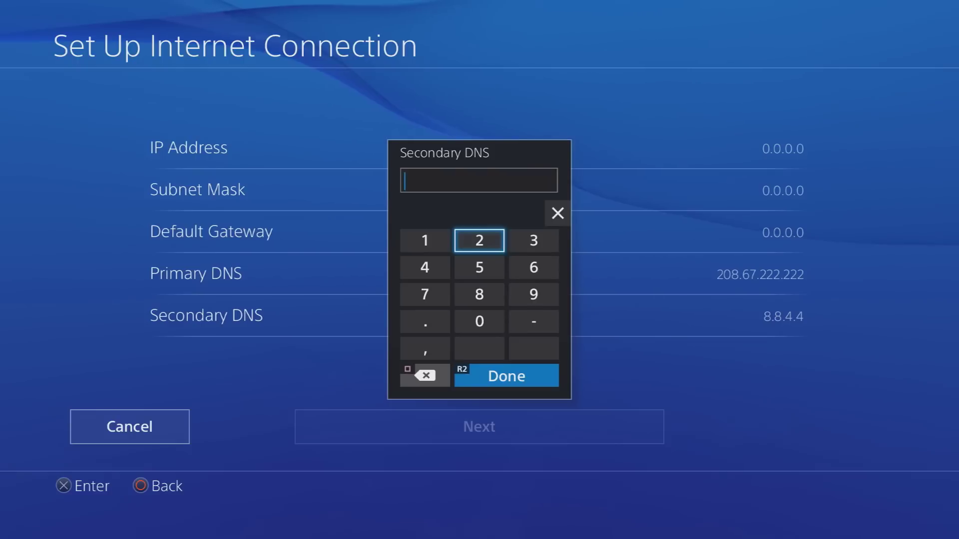
{"action": "type", "text": "208"}
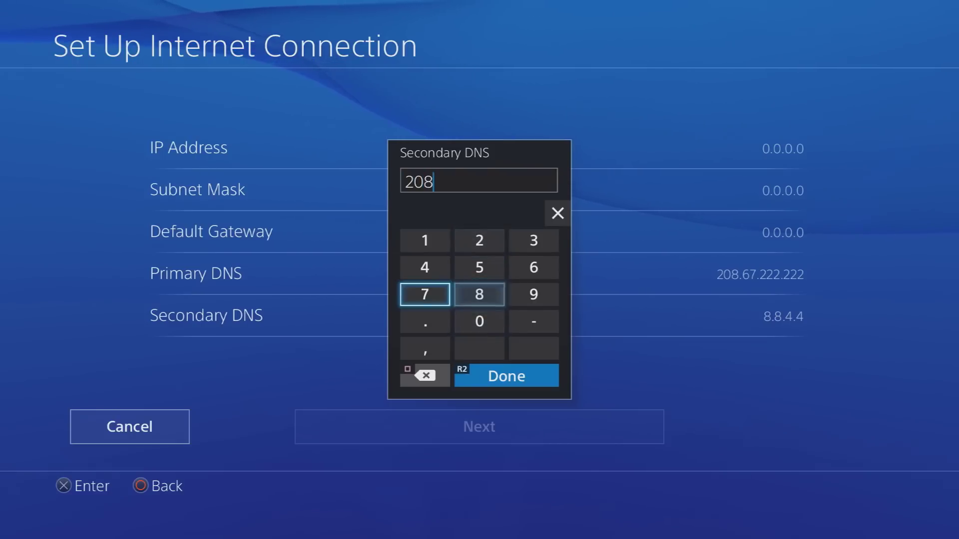
{"action": "type", "text": ".6"}
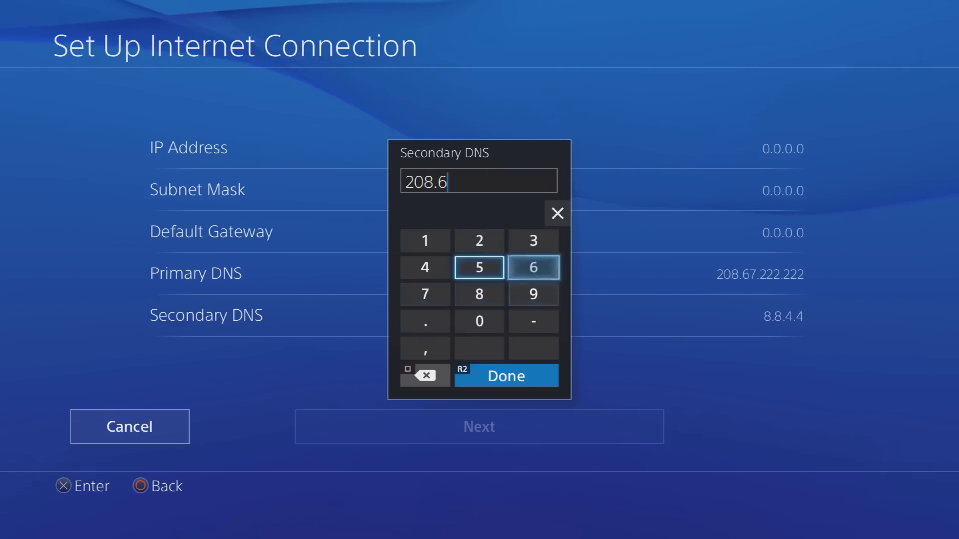
{"action": "type", "text": "7."}
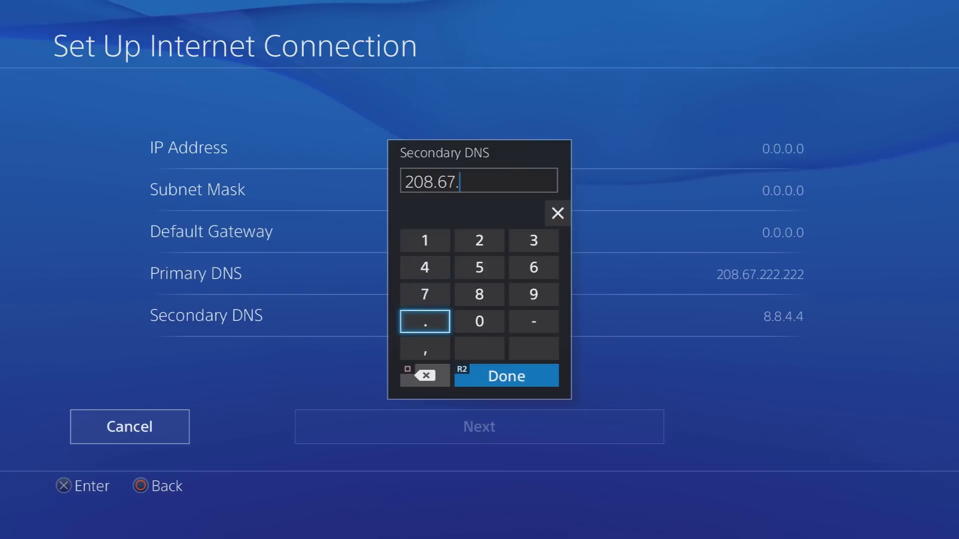
{"action": "type", "text": "22"}
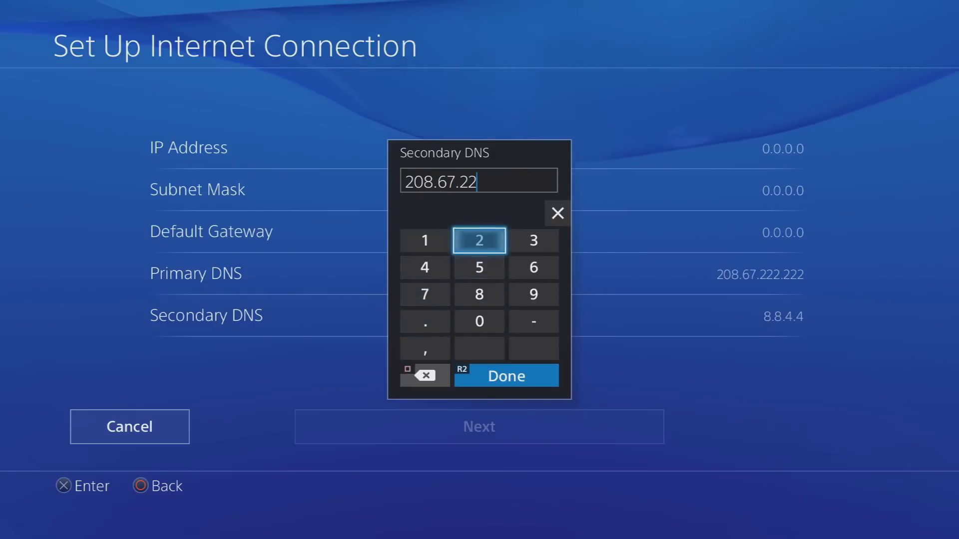
{"action": "type", "text": "0."}
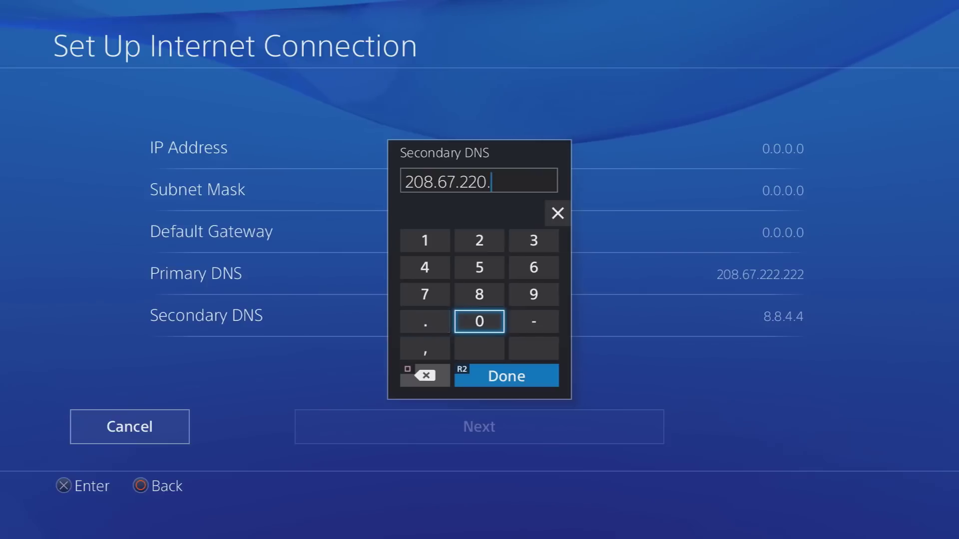
{"action": "type", "text": "220"}
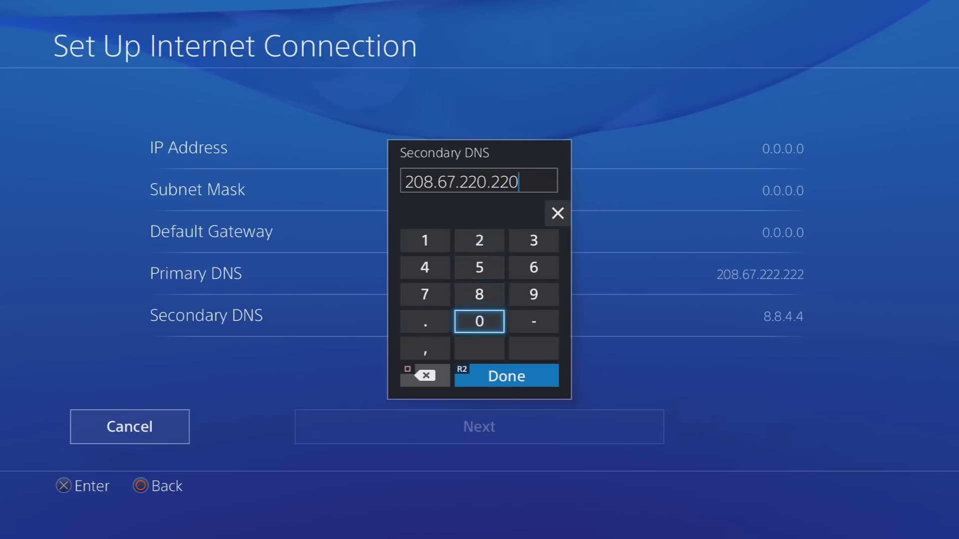
{"action": "key", "text": "Return"}
Step: Check the IP address, subnet mask and default gateway entries together with the two DNS entries
{"action": "key", "text": "Up"}
{"action": "key", "text": "Up"}
{"action": "key", "text": "Up"}
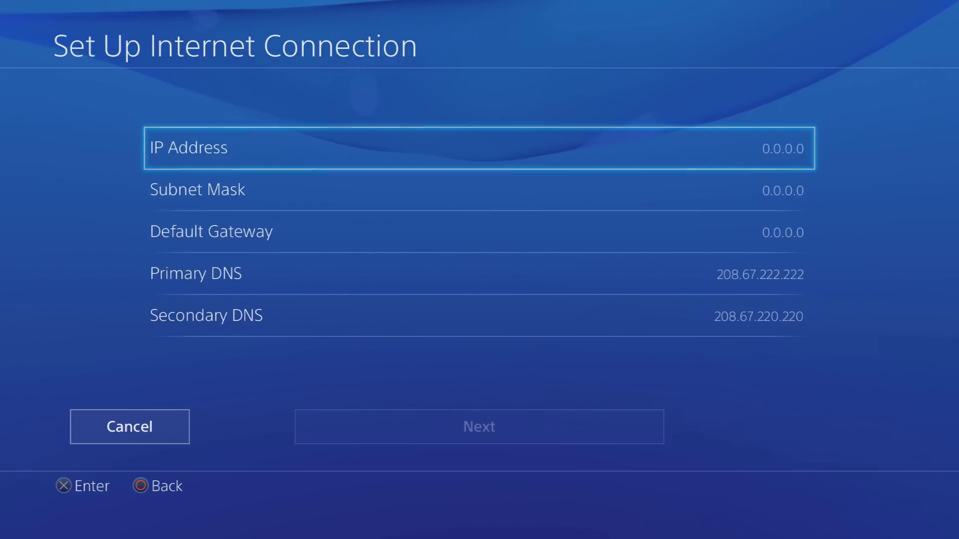
{"action": "key", "text": "Down"}
{"action": "key", "text": "Down"}
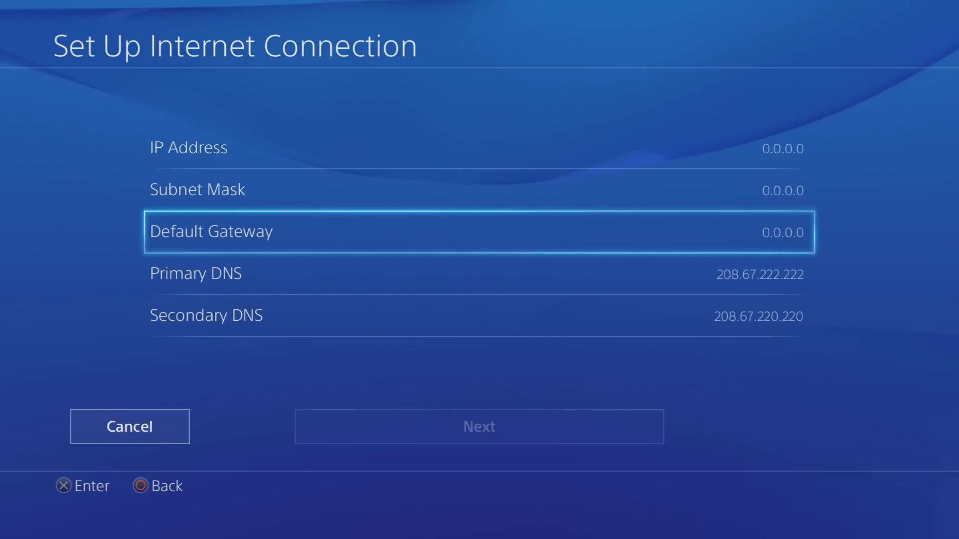
{"action": "key", "text": "Down"}
{"action": "key", "text": "Down"}
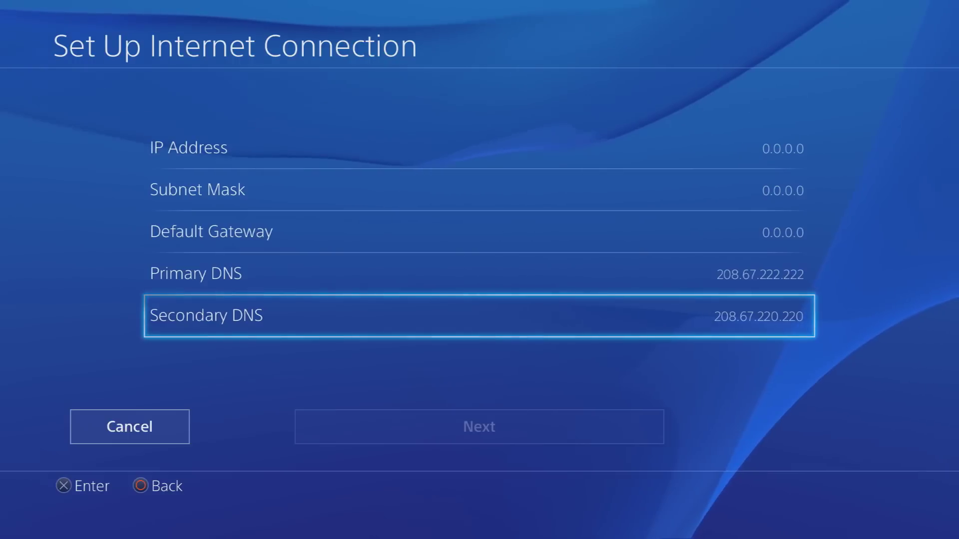
Step: Back out of the Internet connection setup and network settings to the home screen
{"action": "key", "text": "Escape"}
{"action": "key", "text": "Escape"}
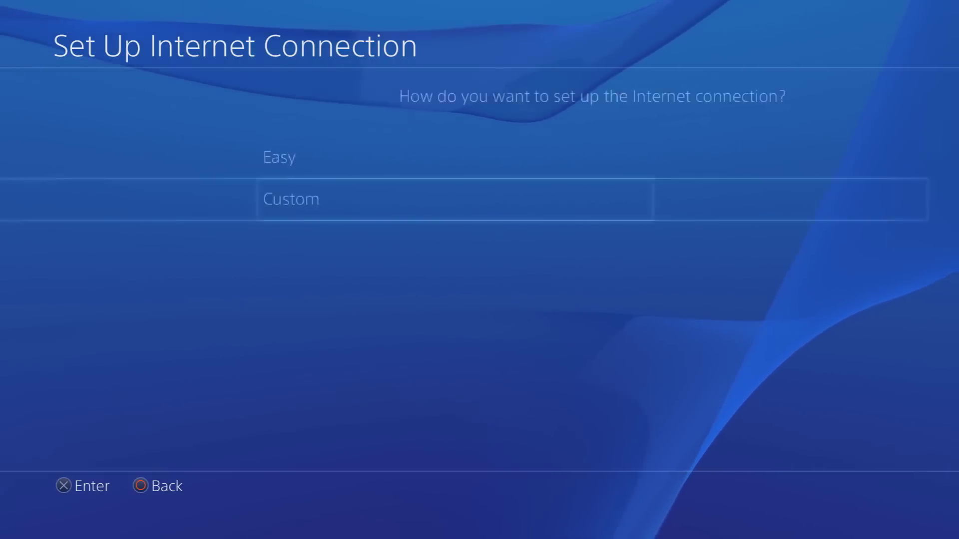
{"action": "key", "text": "Escape"}
{"action": "key", "text": "Escape"}
{"action": "key", "text": "Escape"}
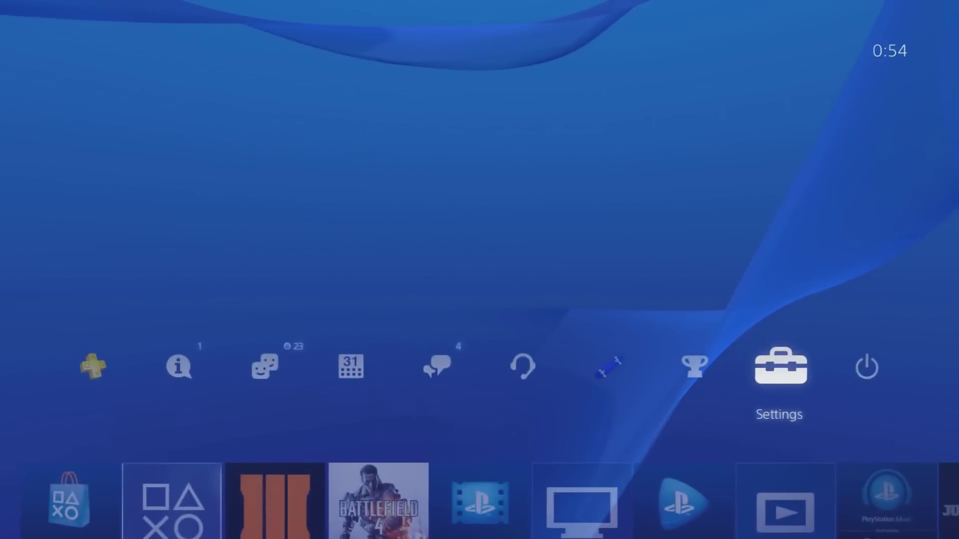
{"action": "key", "text": "Escape"}
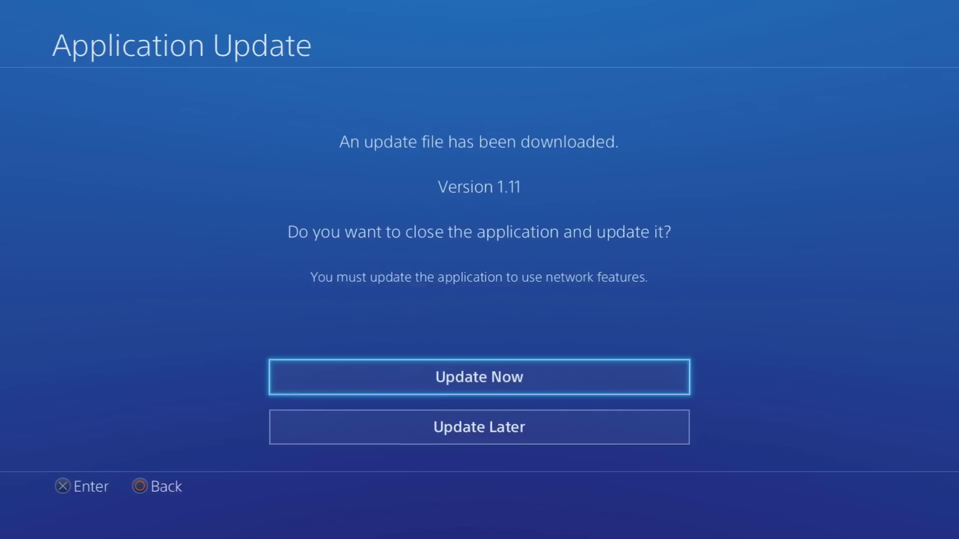
Step: Close the application and install its downloaded version 1.11 update immediately
{"action": "key", "text": "Return"}
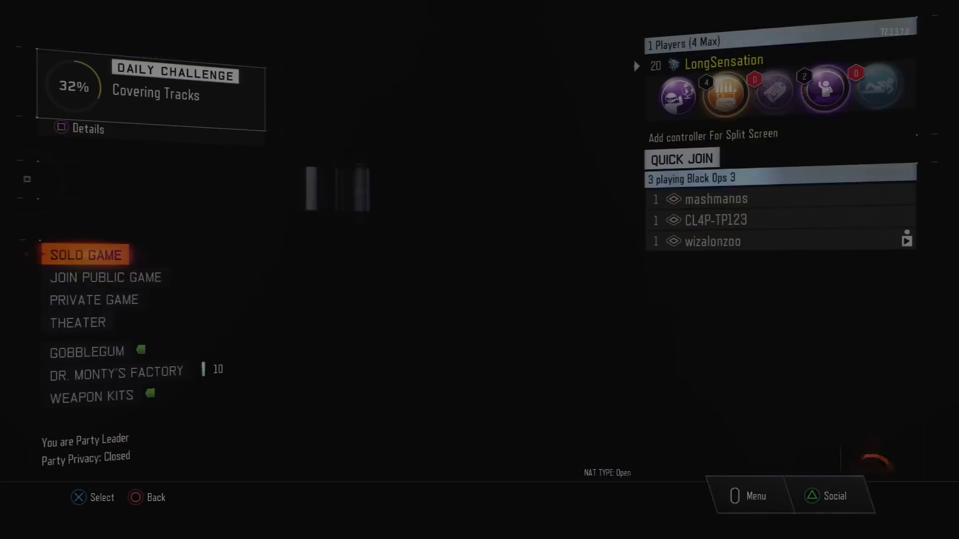
{"action": "key", "text": "Down"}
{"action": "key", "text": "Down"}
{"action": "key", "text": "Down"}
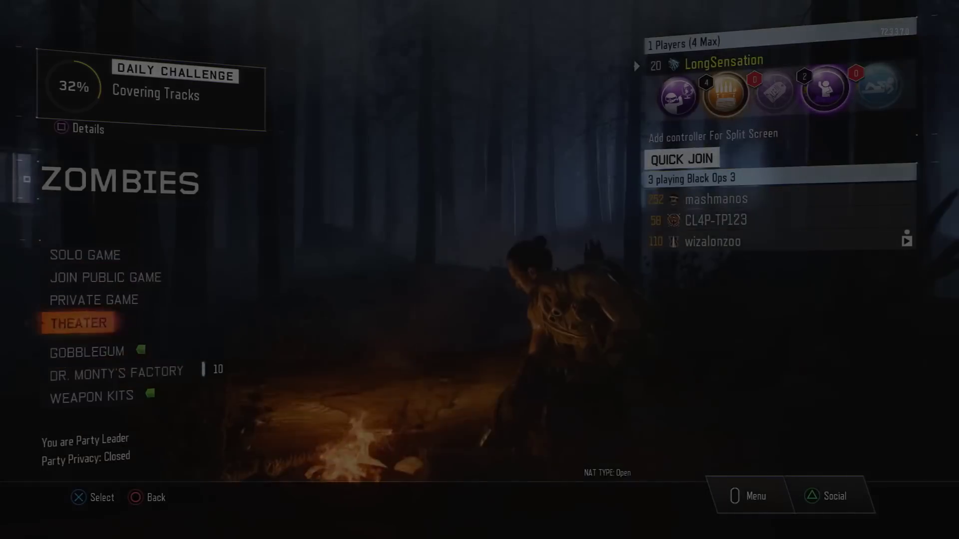